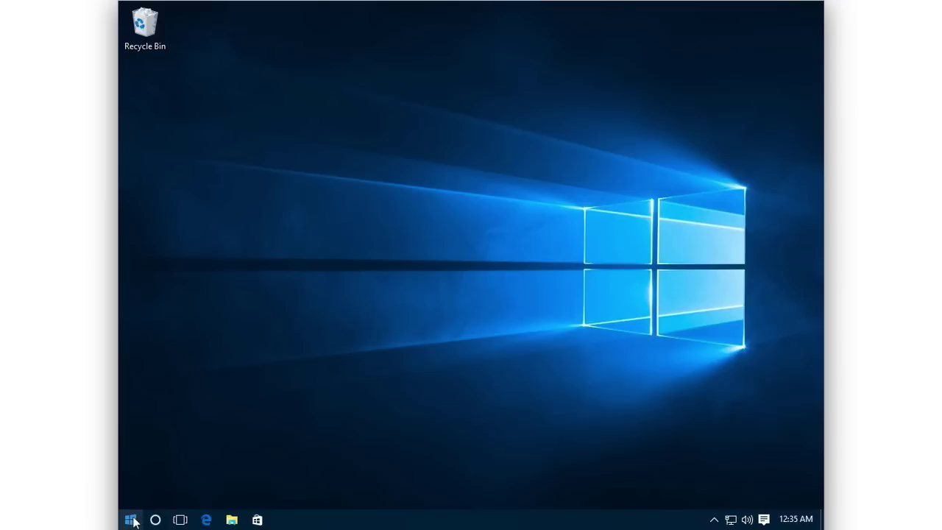
Step: Search for Control Panel, open it, and go to the User Accounts page for changing the current account
click(131, 520)
text(co)
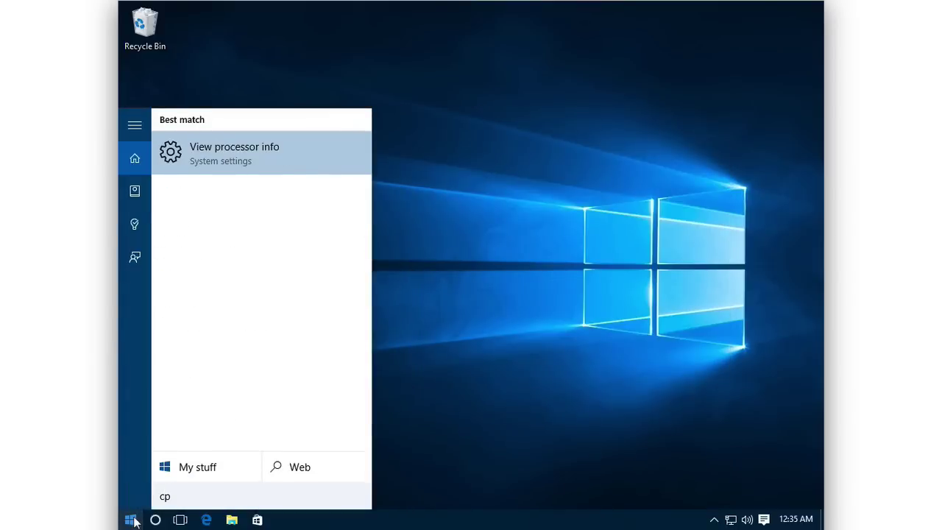
text(ntrol)
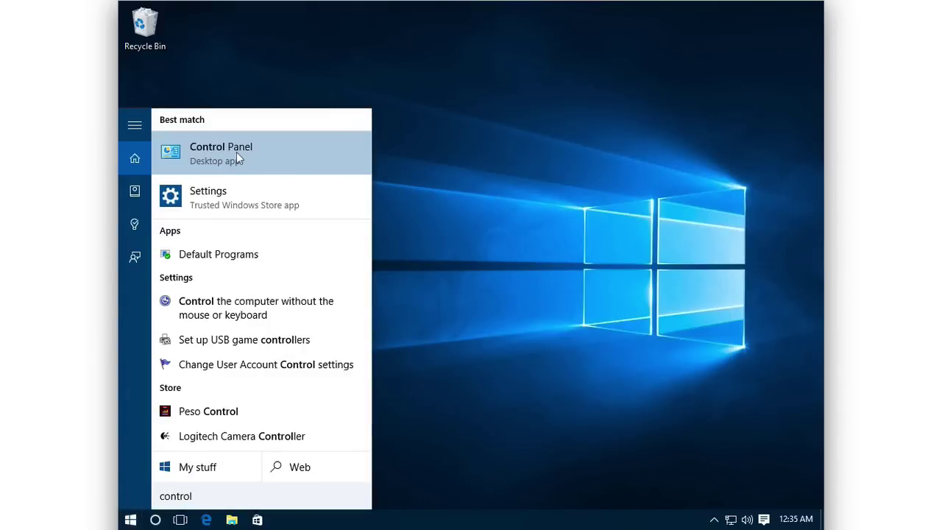
click(236, 154)
click(531, 160)
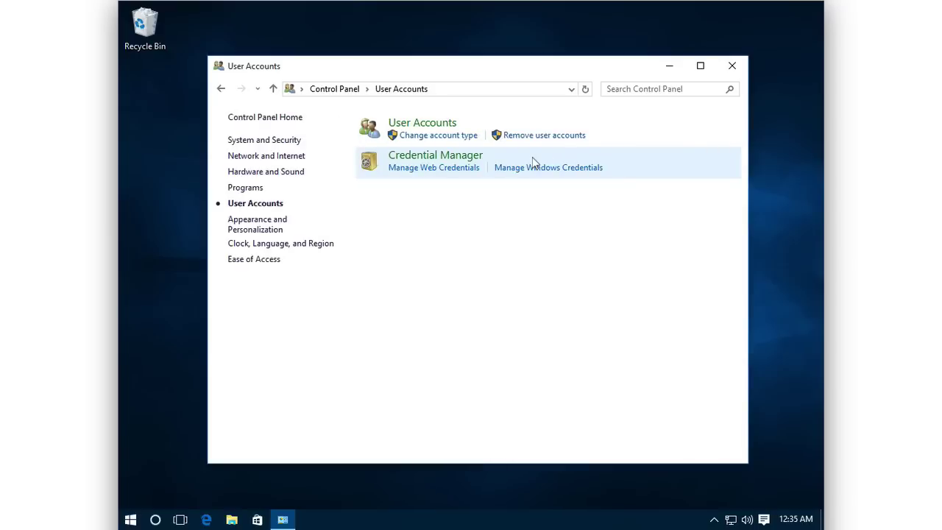
click(448, 124)
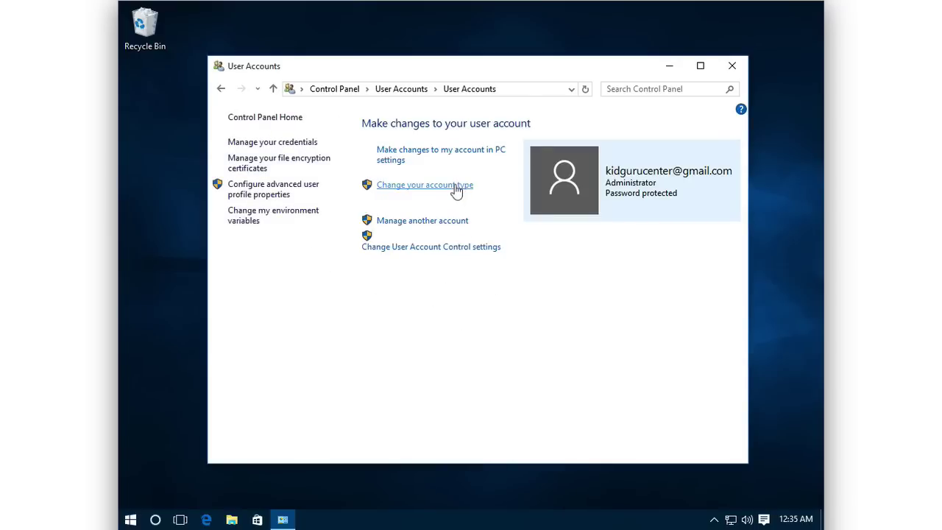
Step: View the account type options for the current account and return to the User Accounts page
click(456, 187)
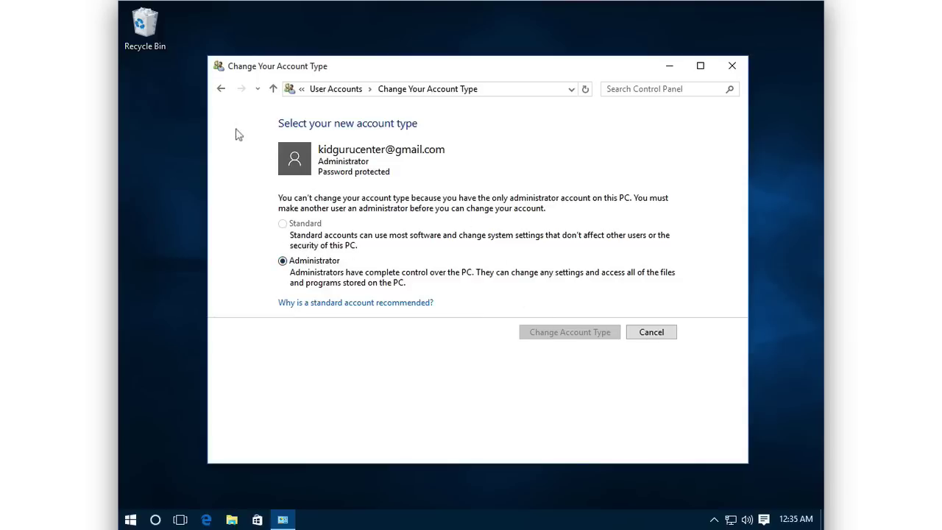
click(222, 89)
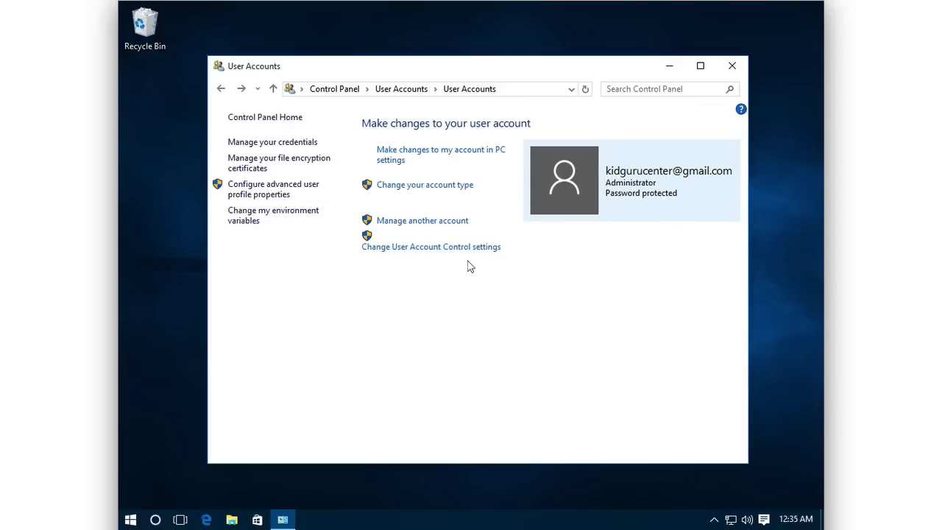
Step: Open the current account's page in PC settings, view the work or school account sign-in form, and close the form
click(450, 163)
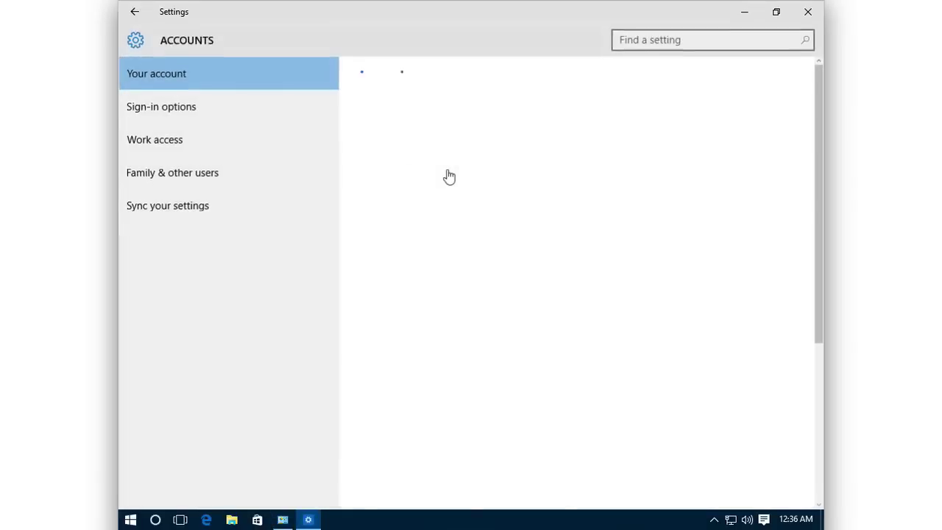
scroll(724, 343, down, 5)
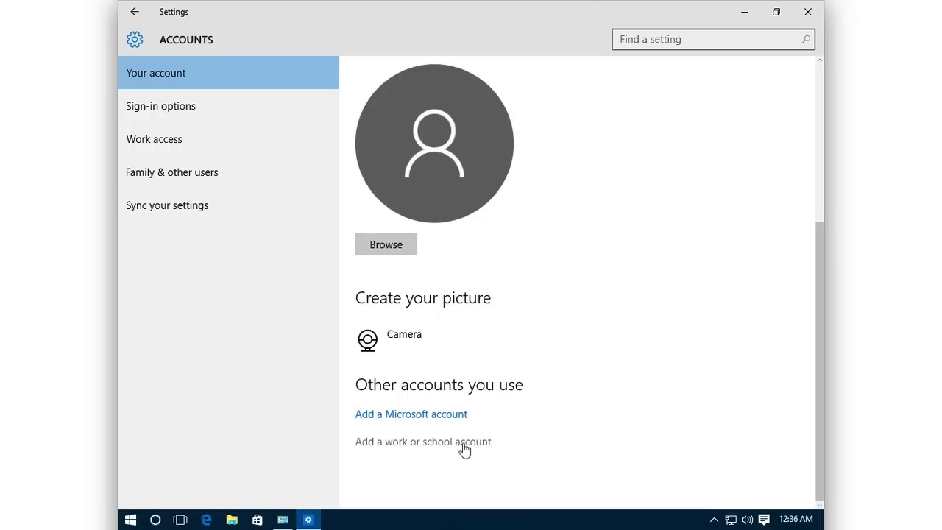
click(462, 446)
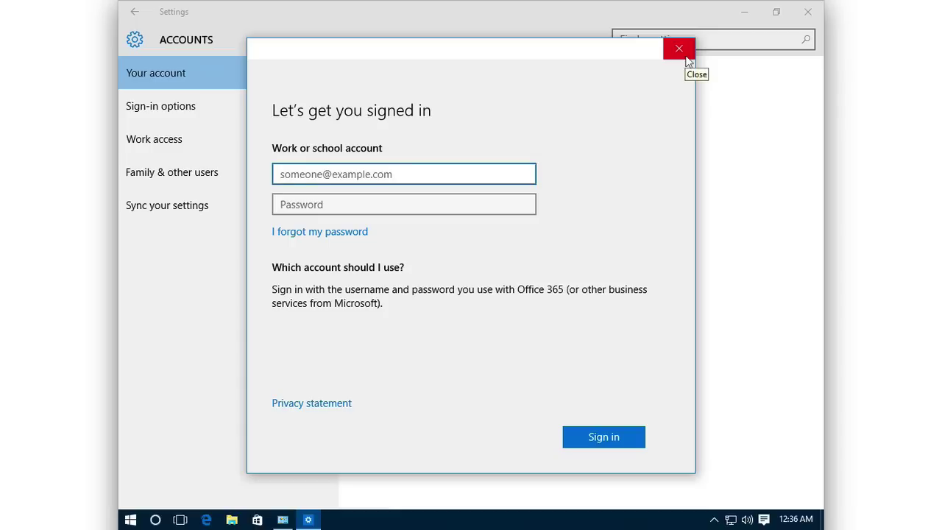
click(686, 59)
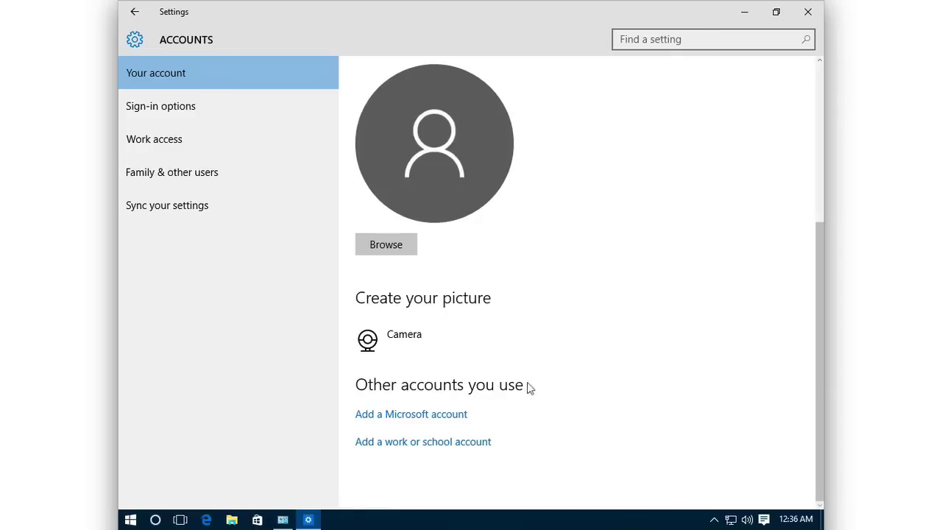
Step: View the prompt for switching to a local account, cancel it, and close Settings
scroll(544, 390, up, 3)
scroll(581, 236, up, 2)
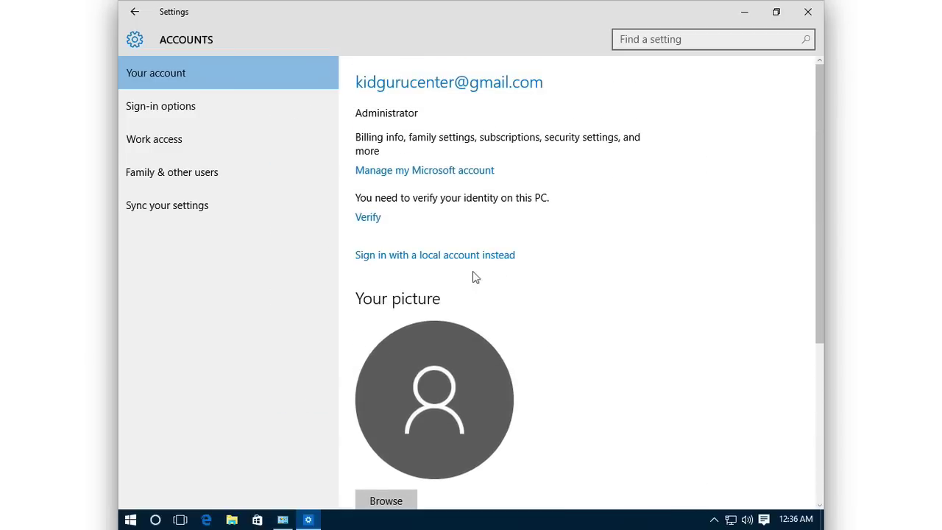
click(491, 259)
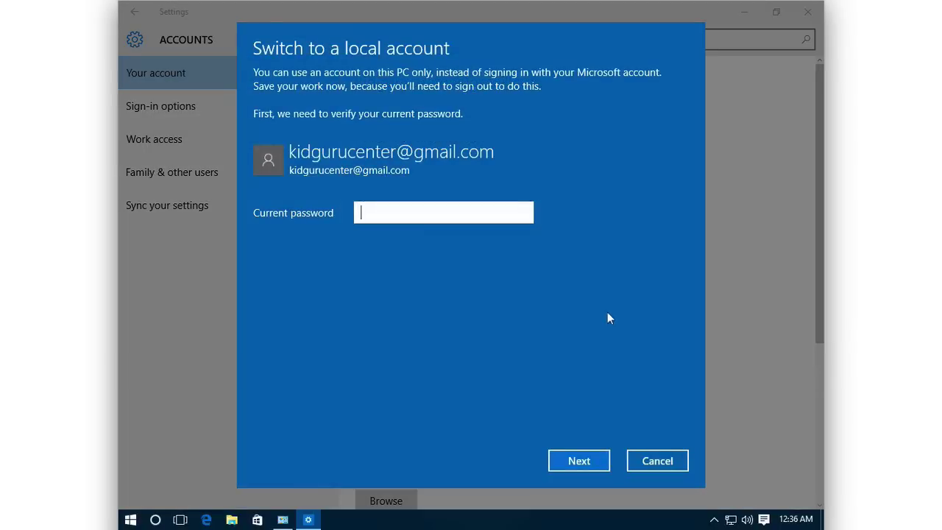
click(655, 461)
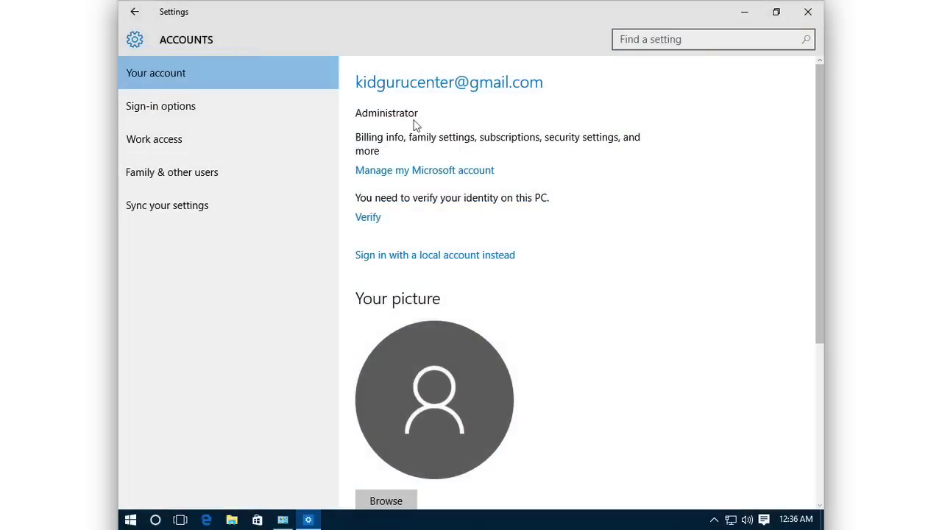
click(807, 13)
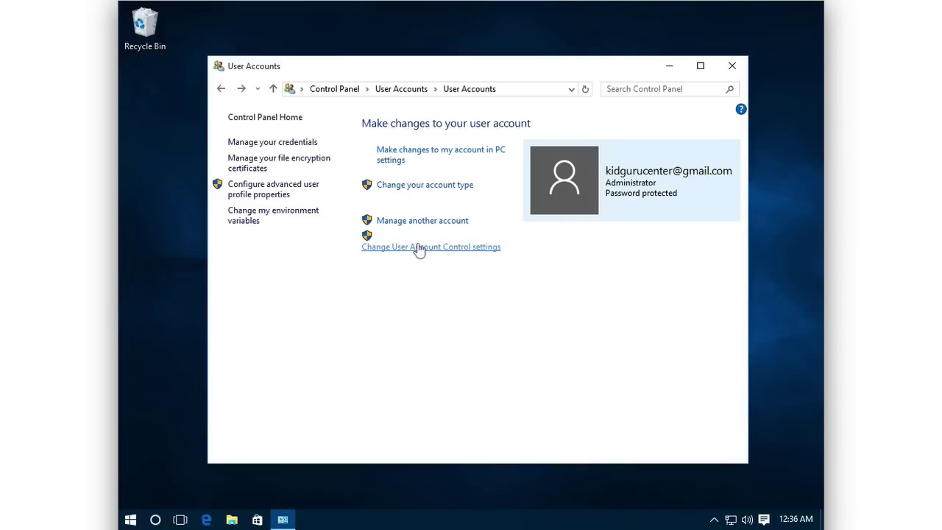
Step: From managing other accounts, go to adding a new user and start adding a child family member who has no email address
click(448, 228)
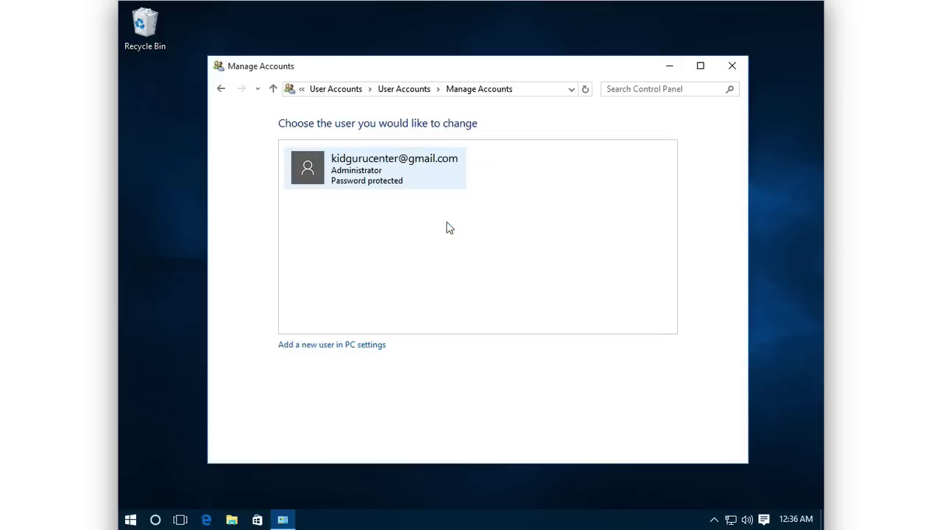
click(363, 349)
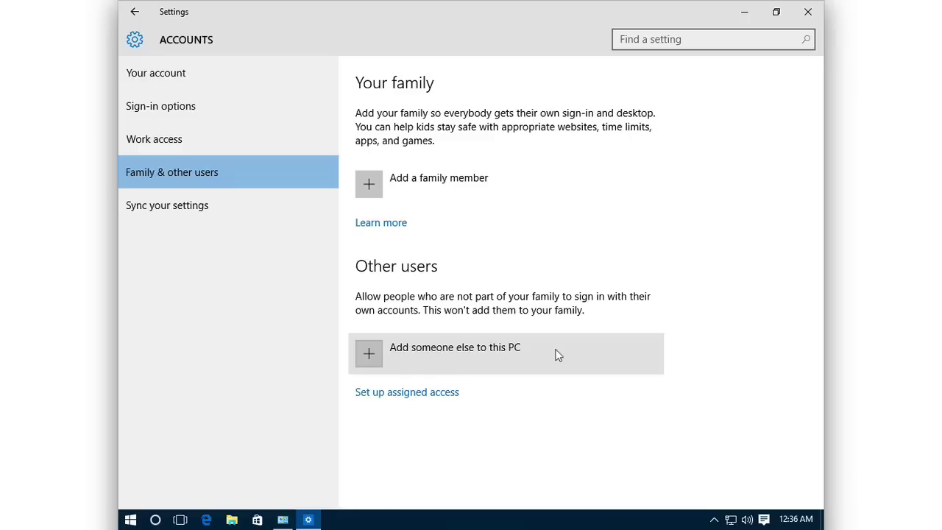
click(542, 181)
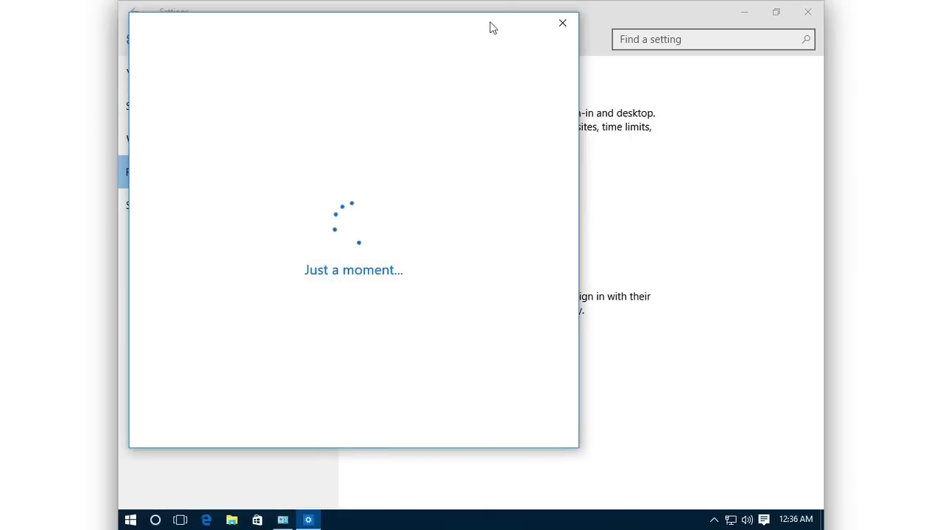
drag(660, 42, 631, 40)
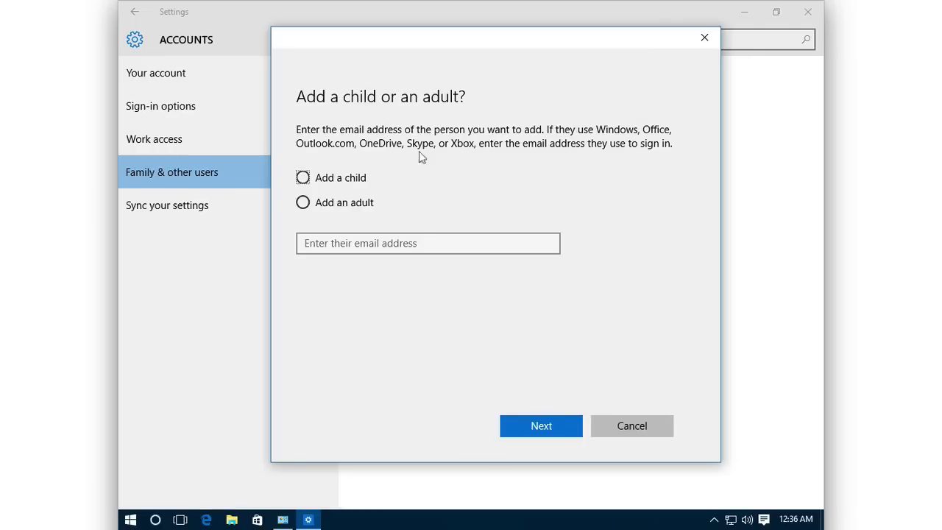
click(303, 180)
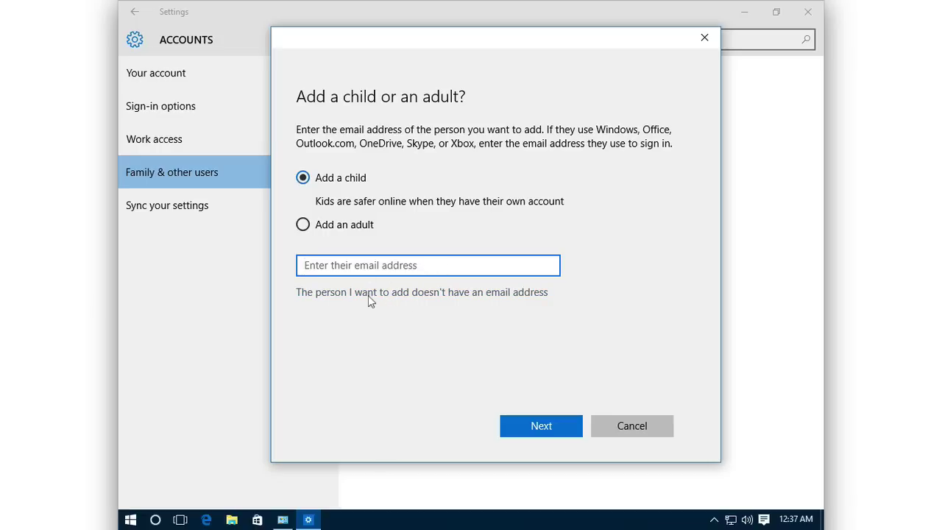
click(368, 295)
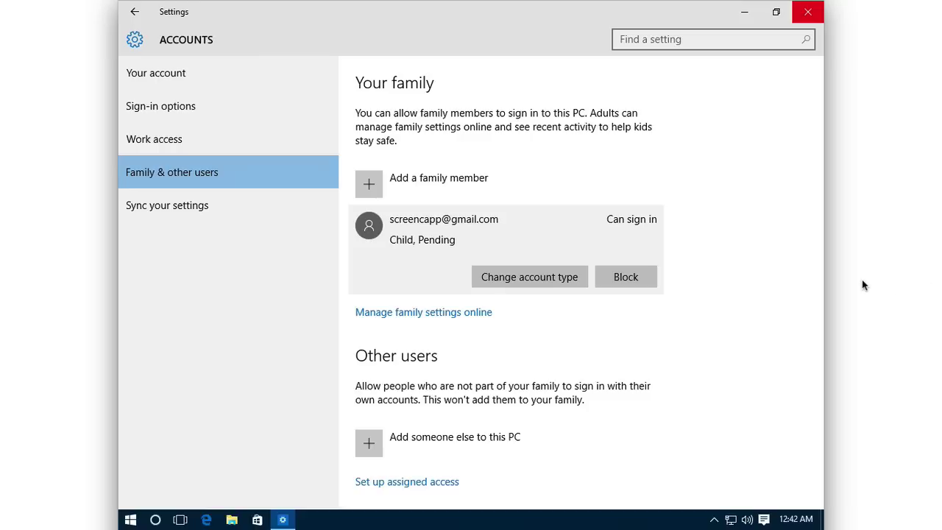
Step: Open the online family settings in the browser, minimize Settings, and reposition the browser window
click(441, 321)
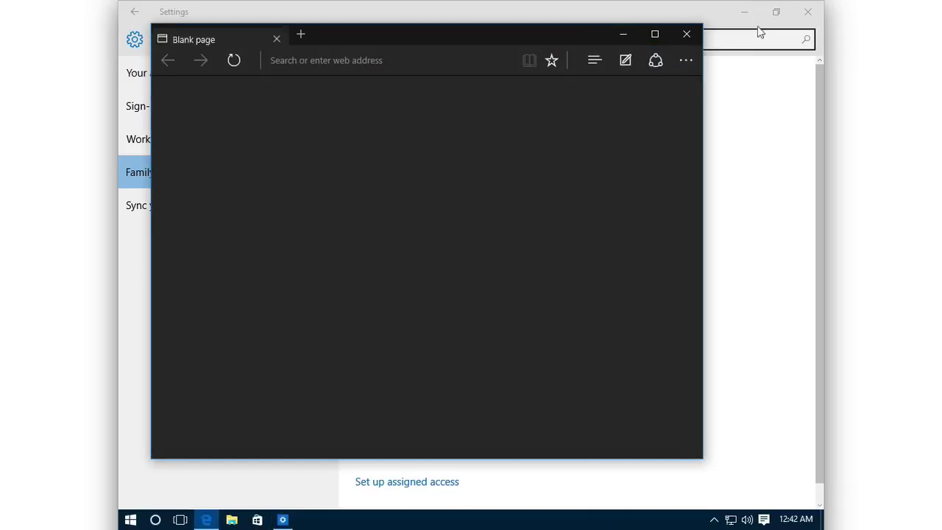
click(749, 20)
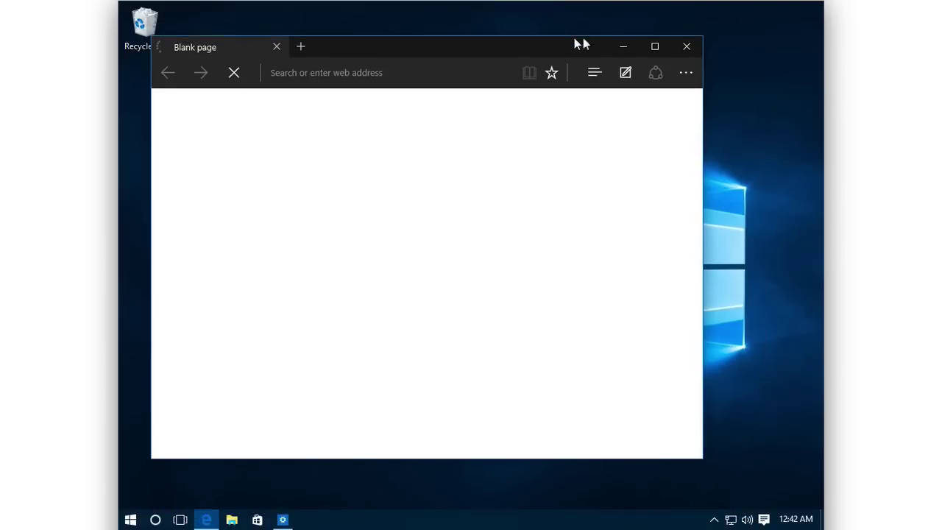
drag(593, 39, 634, 40)
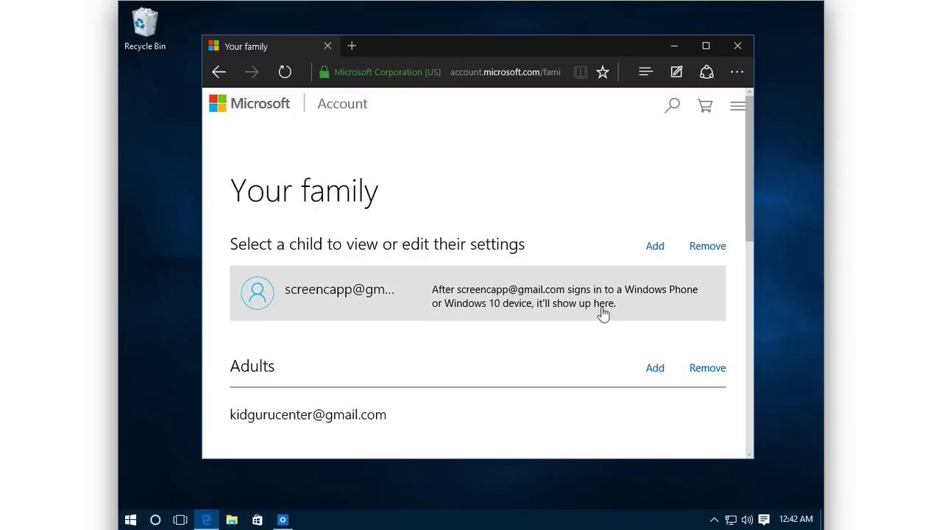
Step: Open the child's recent activity page and look over its activity reporting section
click(603, 313)
scroll(601, 314, down, 2)
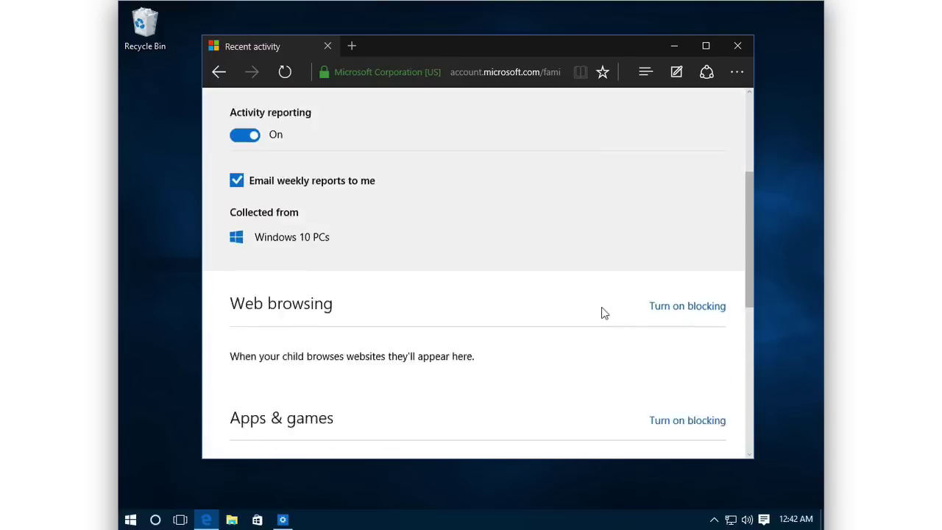
scroll(602, 314, up, 1)
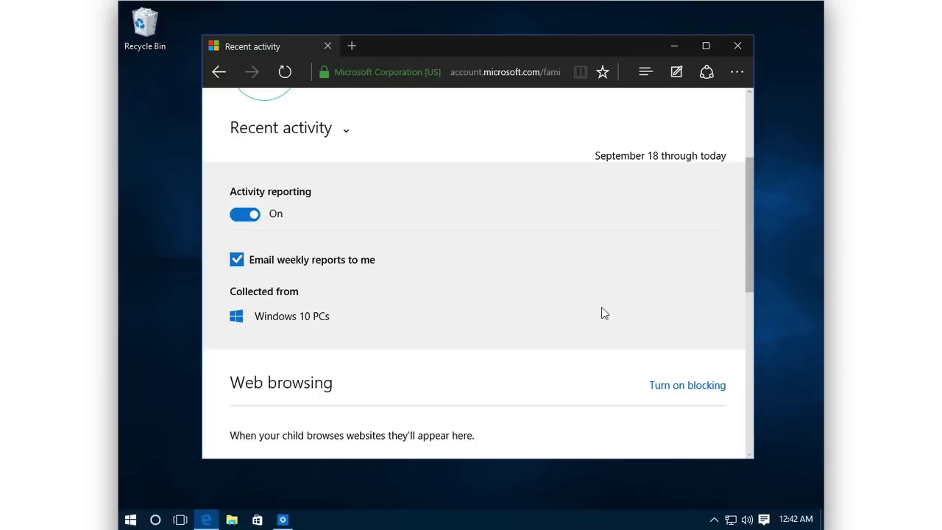
Step: View the list of family setting categories, collapse it, and turn off the weekly email reports for the child
click(346, 133)
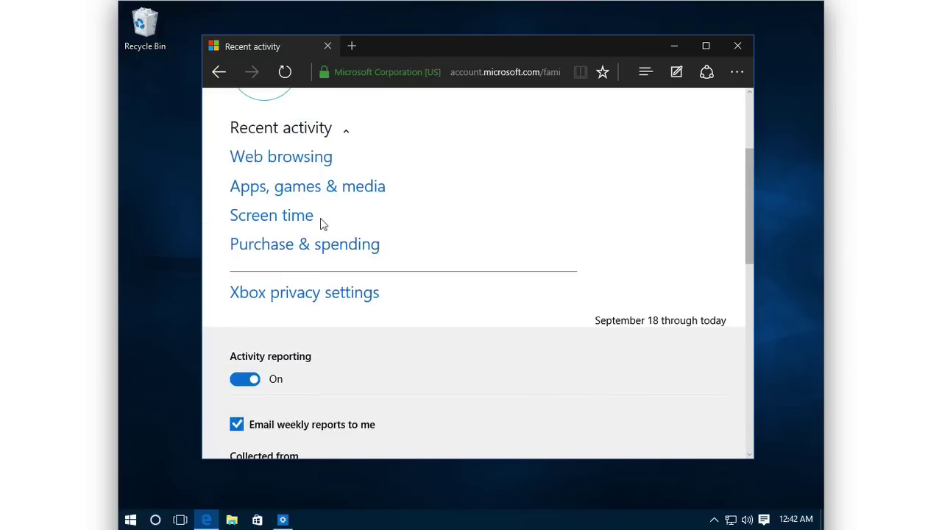
click(343, 135)
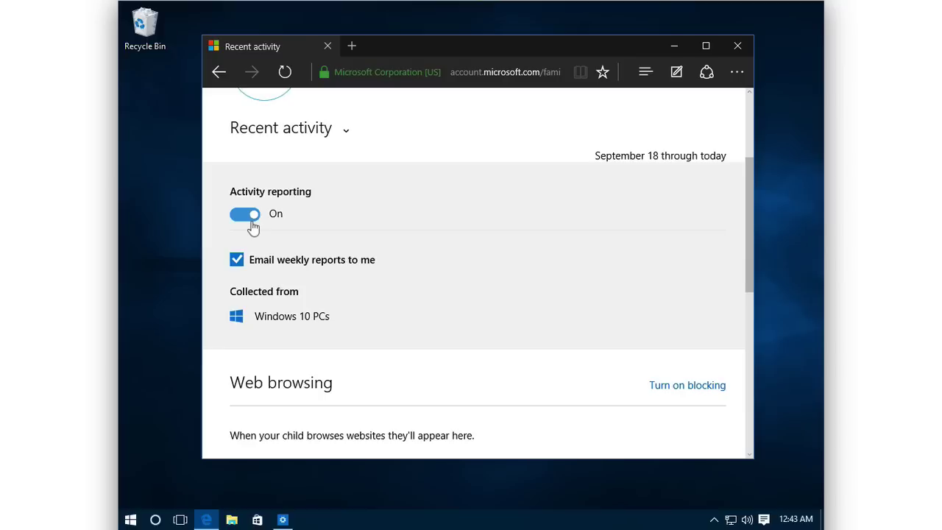
click(237, 262)
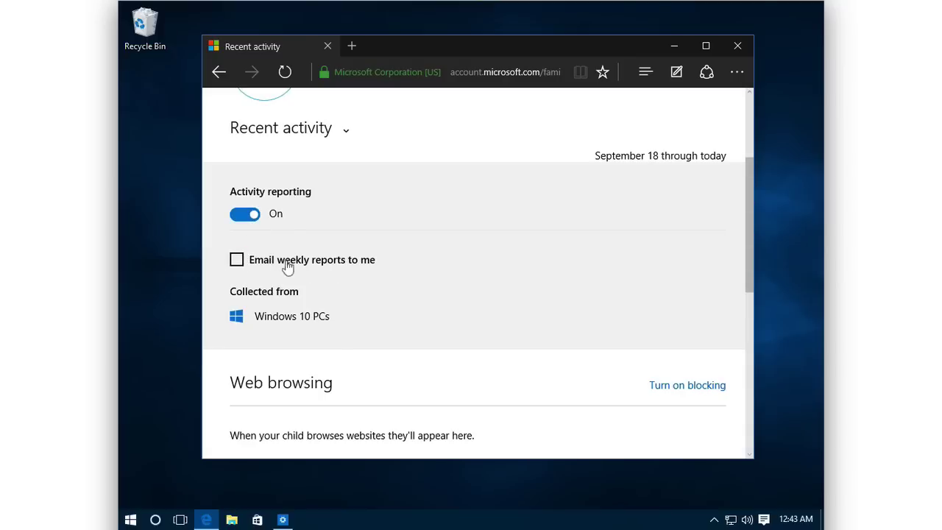
Step: Open the child's web browsing blocking settings, review the options for blocking inappropriate websites, and go back to recent activity
scroll(272, 287, down, 1)
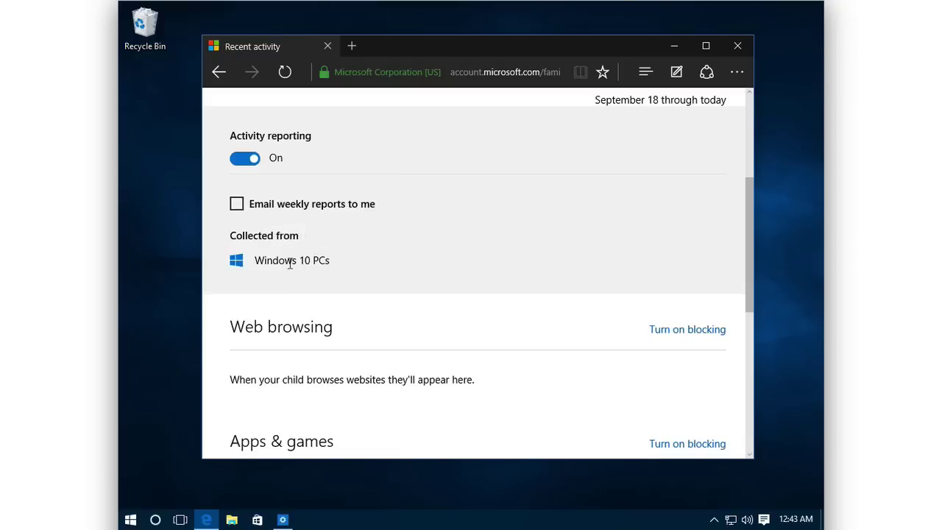
scroll(330, 254, down, 2)
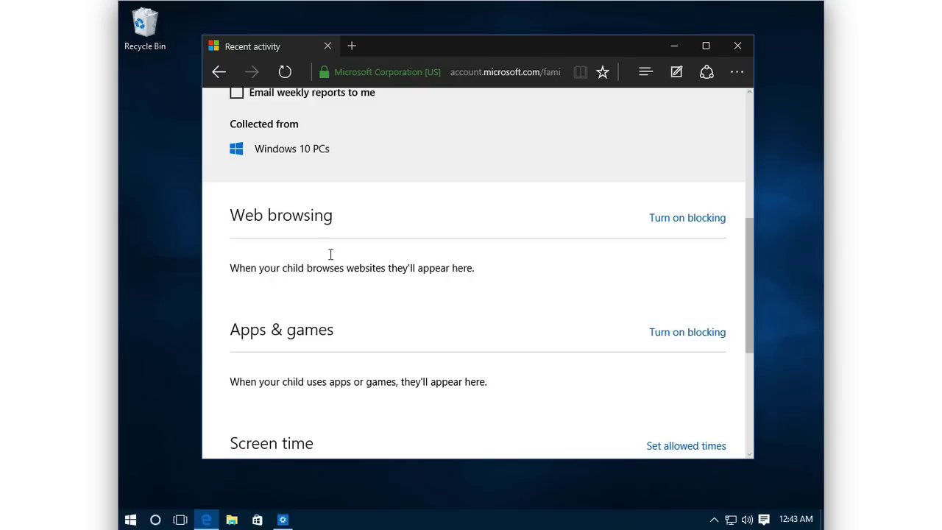
click(688, 219)
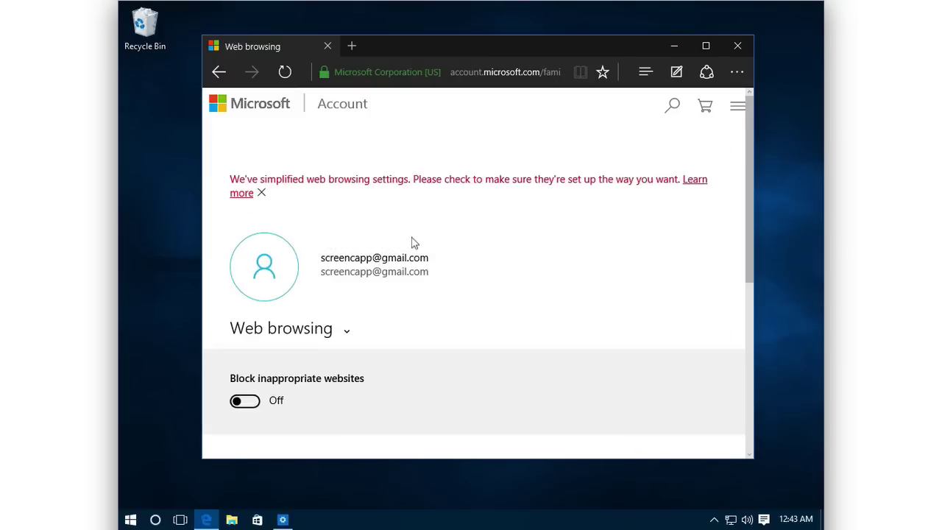
scroll(520, 273, down, 3)
scroll(248, 234, down, 3)
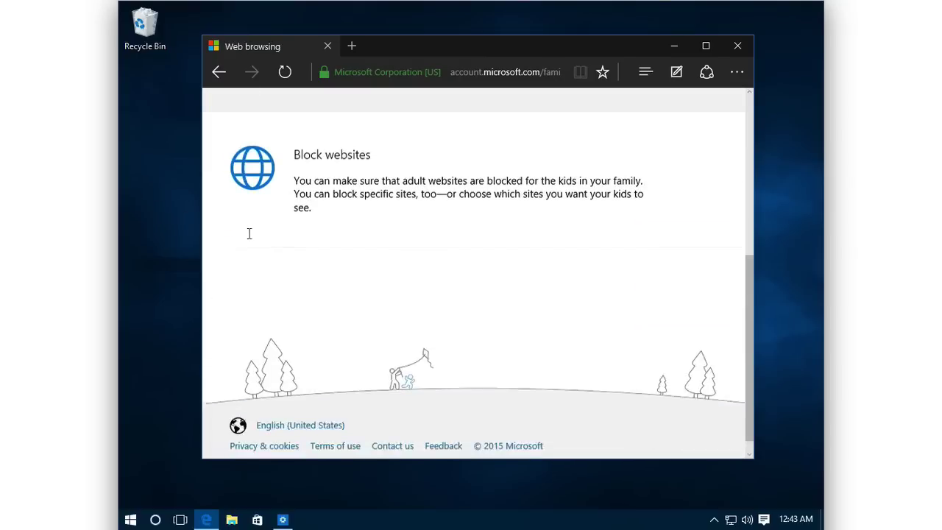
scroll(295, 238, up, 1)
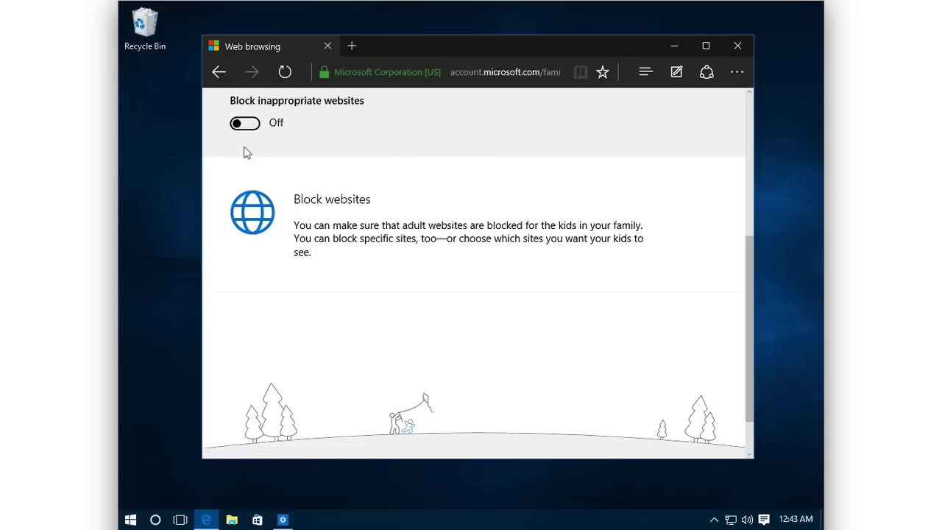
scroll(279, 171, up, 3)
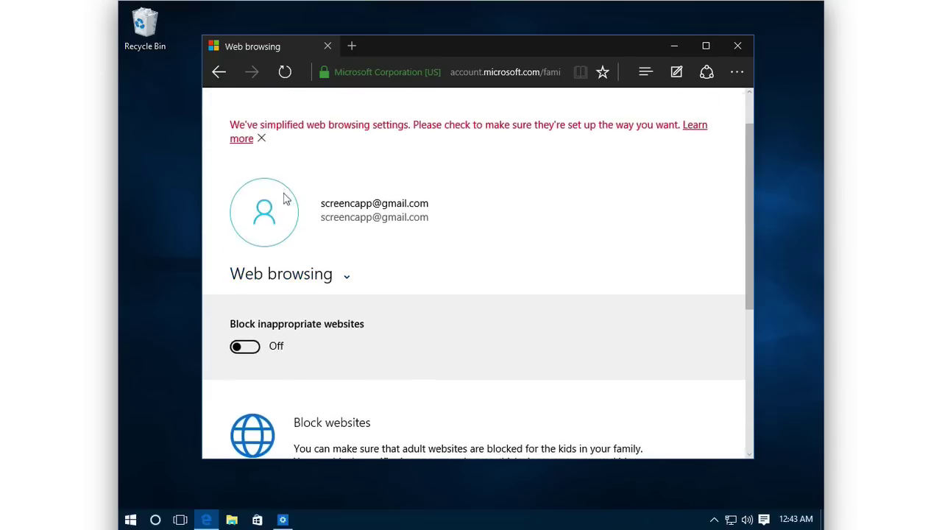
scroll(291, 184, up, 1)
click(220, 74)
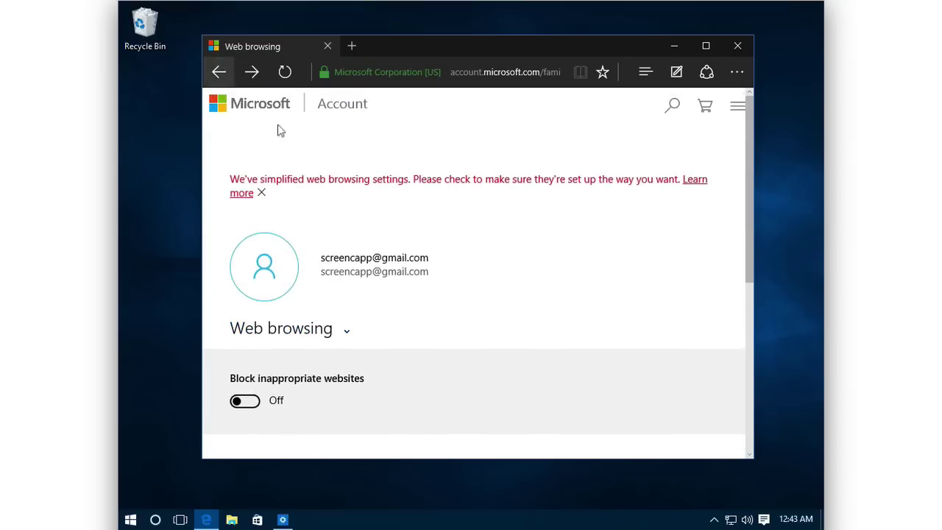
Step: Open the child's apps and games blocking settings, review the option for blocking inappropriate apps and games, and return to recent activity
scroll(480, 324, down, 2)
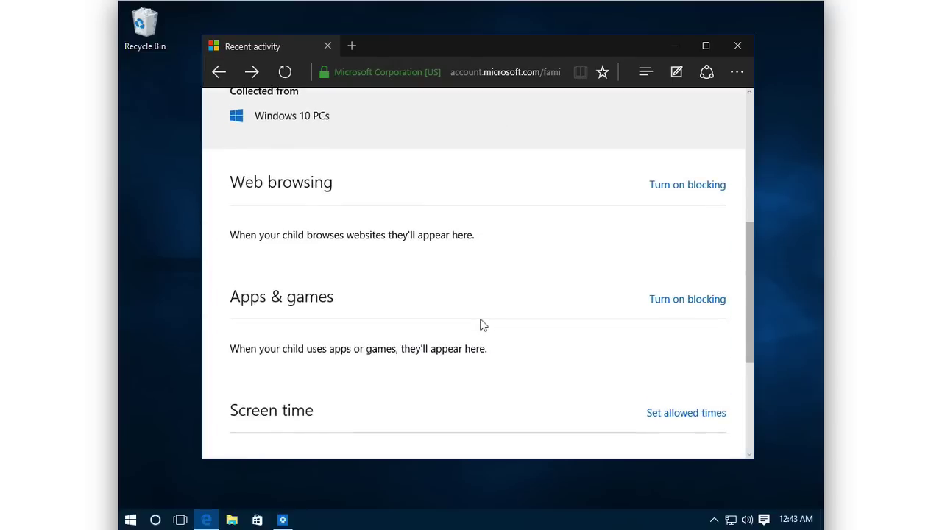
click(703, 302)
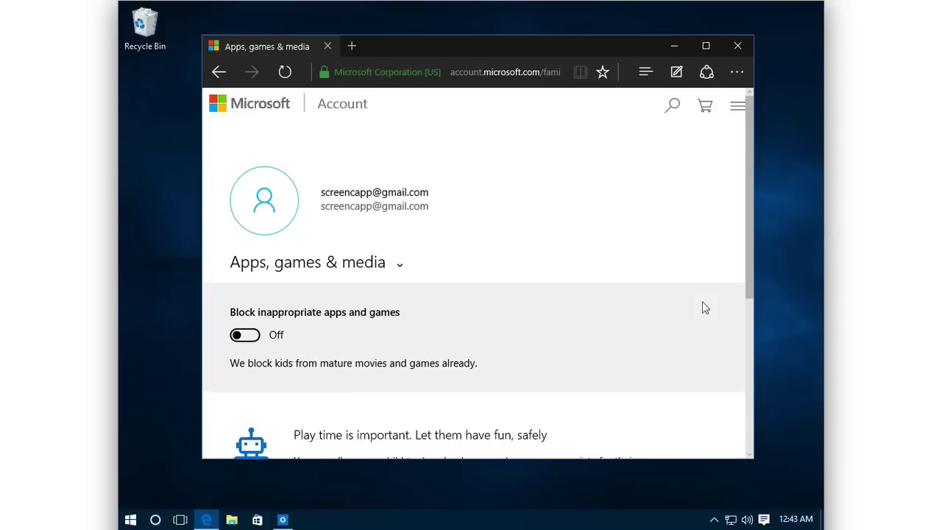
scroll(703, 308, down, 3)
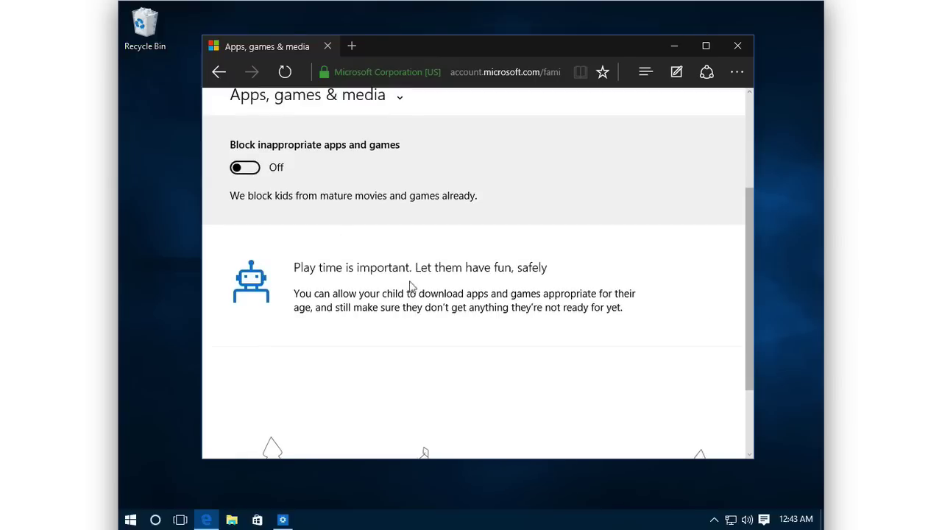
click(219, 72)
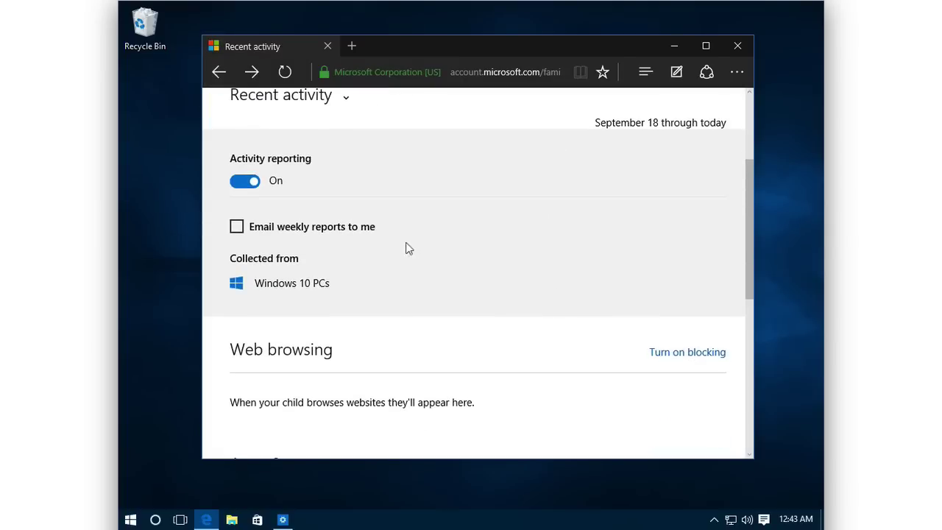
Step: Open the child's screen time settings, review the option for limiting when the child can use devices, and close the browser
scroll(409, 249, down, 2)
scroll(409, 249, down, 2)
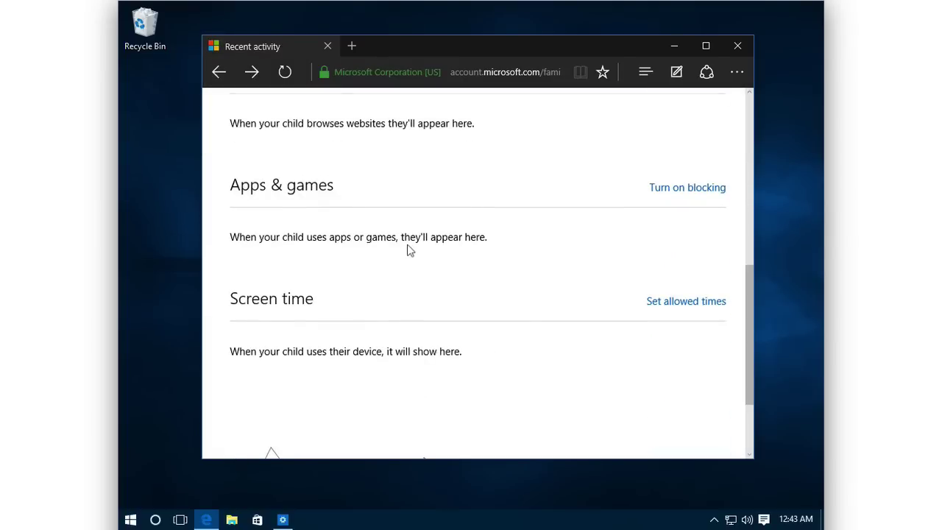
scroll(408, 249, down, 2)
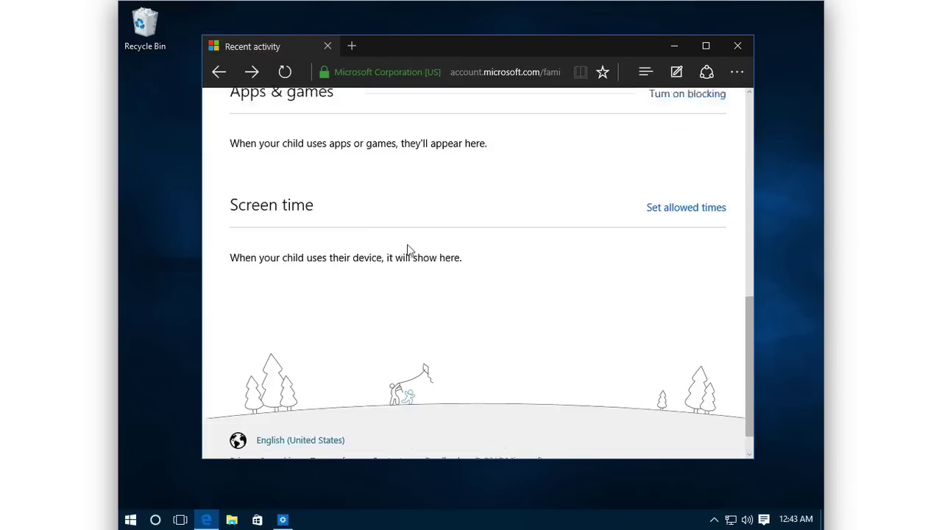
click(672, 197)
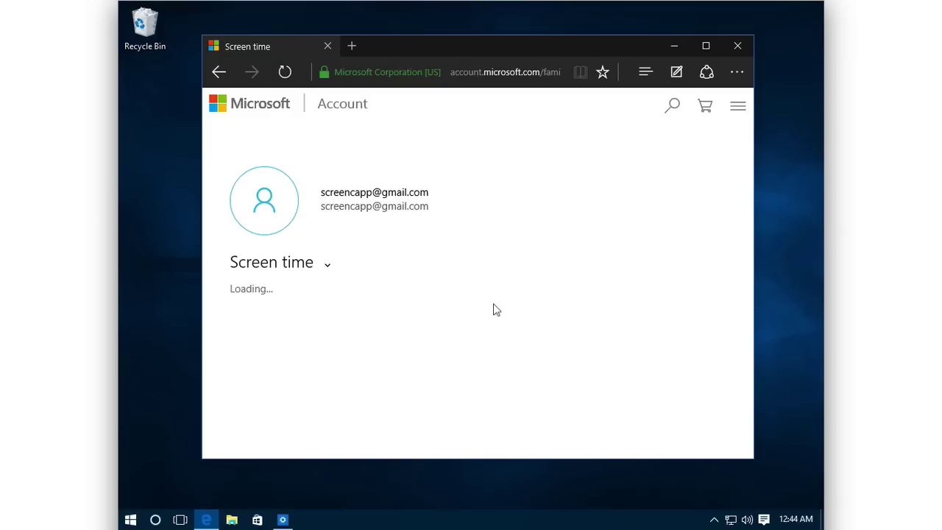
scroll(494, 309, down, 3)
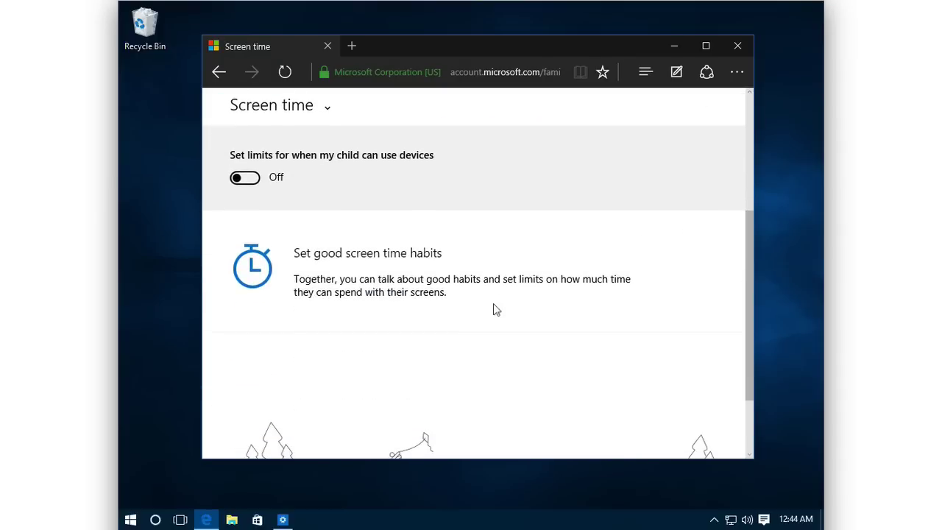
scroll(494, 309, down, 2)
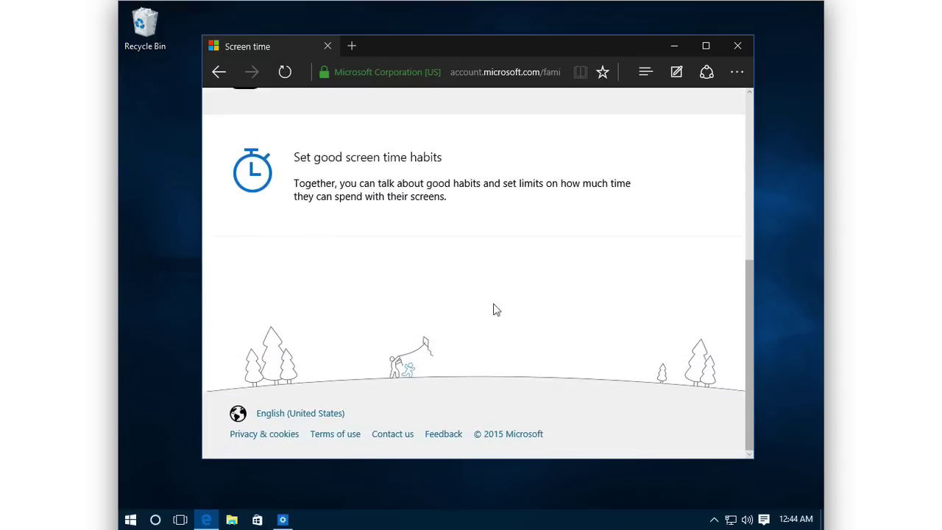
scroll(494, 310, up, 1)
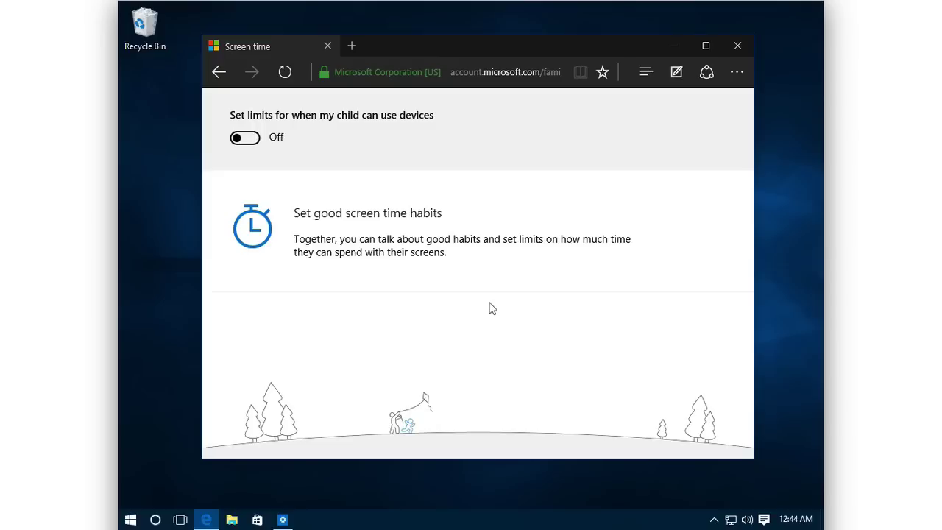
scroll(492, 308, down, 2)
click(750, 48)
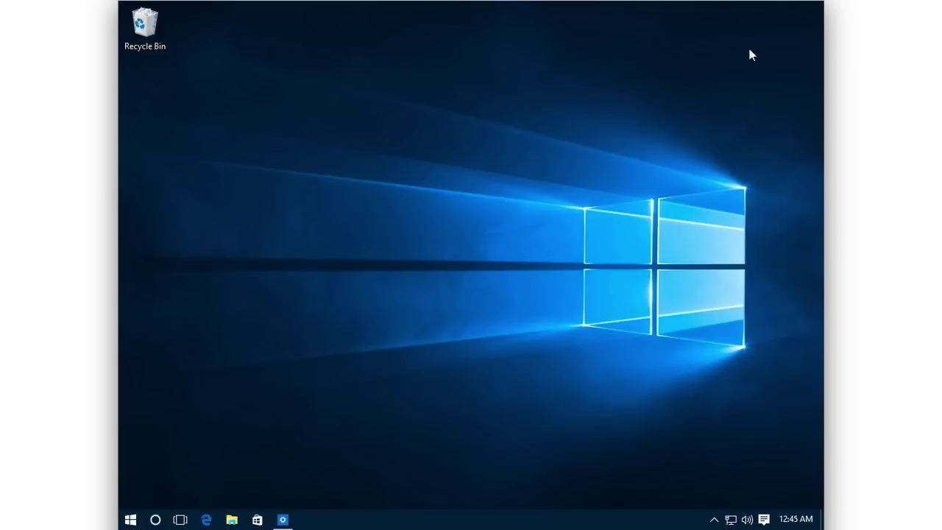